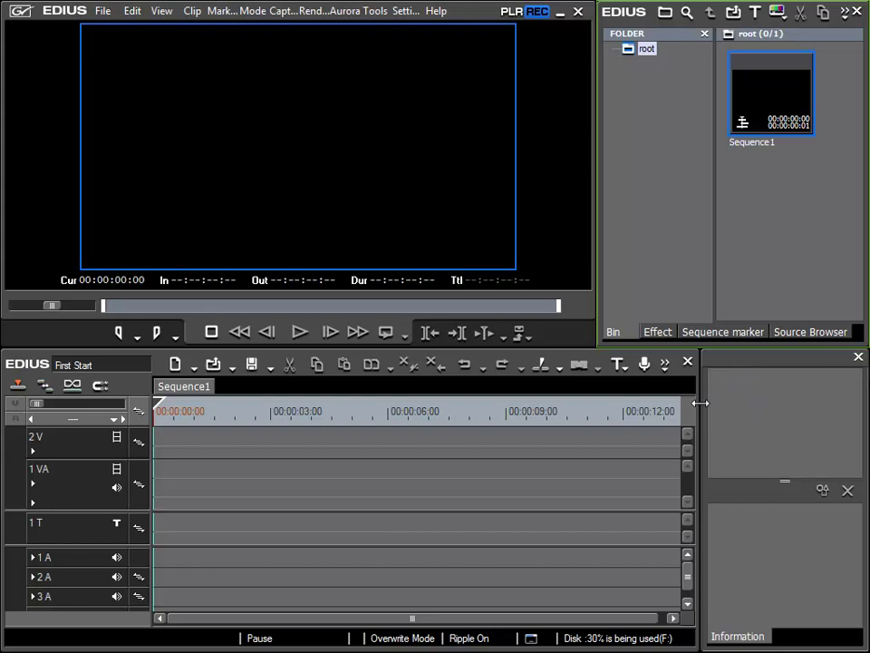
# Float the Information panel off its dock and stretch the timeline to the screen's right edge, past 00:00:15:00.
pyautogui.click(702, 402)
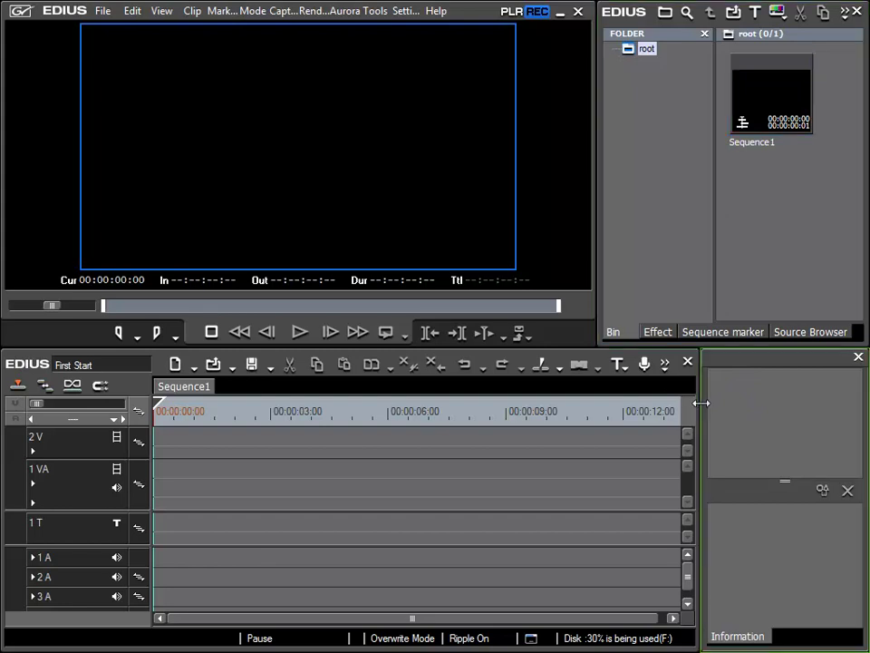
pyautogui.moveTo(702, 402); pyautogui.dragTo(750, 401)
pyautogui.moveTo(794, 363); pyautogui.dragTo(488, 39)
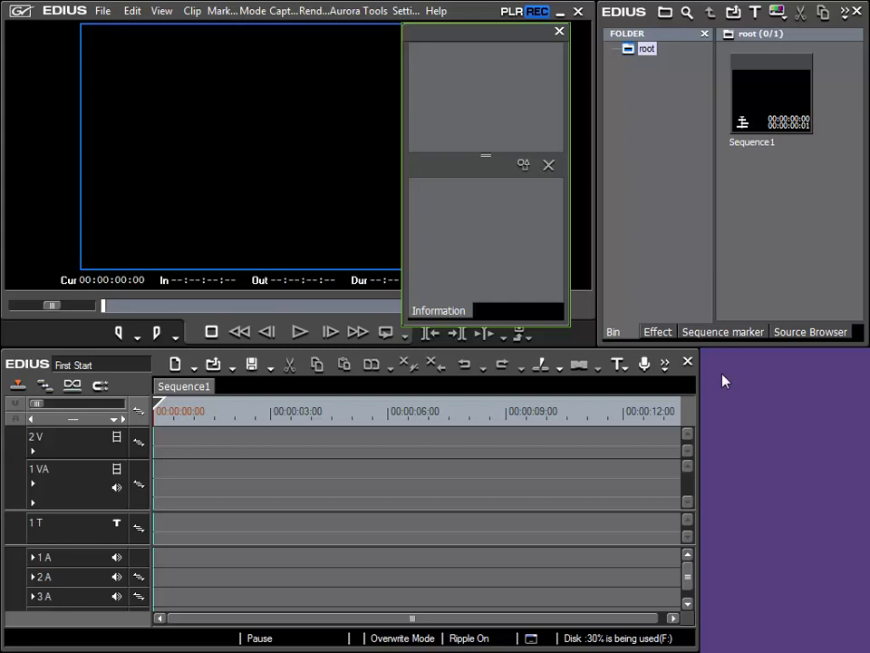
pyautogui.moveTo(698, 403); pyautogui.dragTo(868, 408)
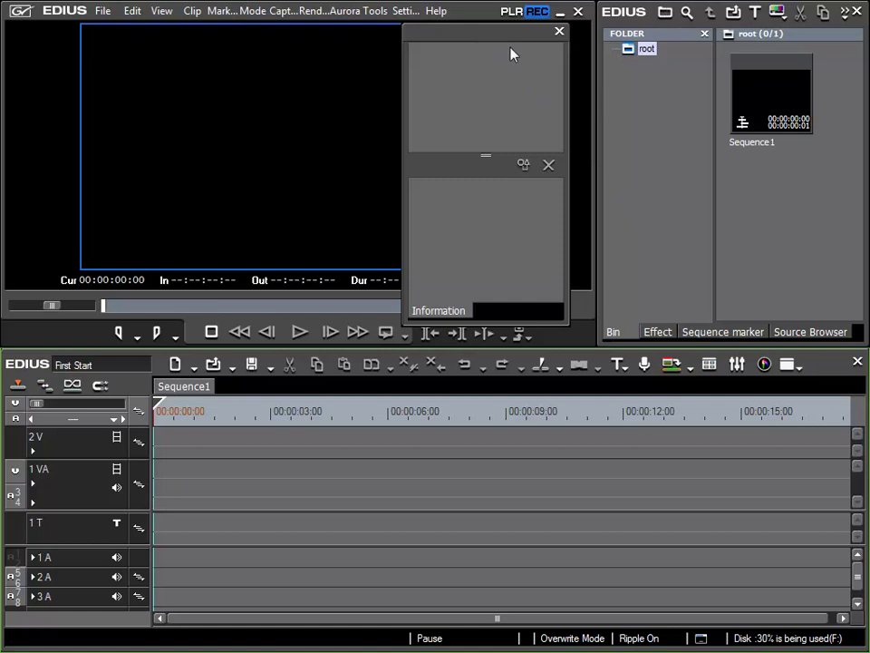
# Move the floating Information panel aside, then shrink the player and narrow the bin to open space.
pyautogui.moveTo(506, 35); pyautogui.dragTo(556, 392)
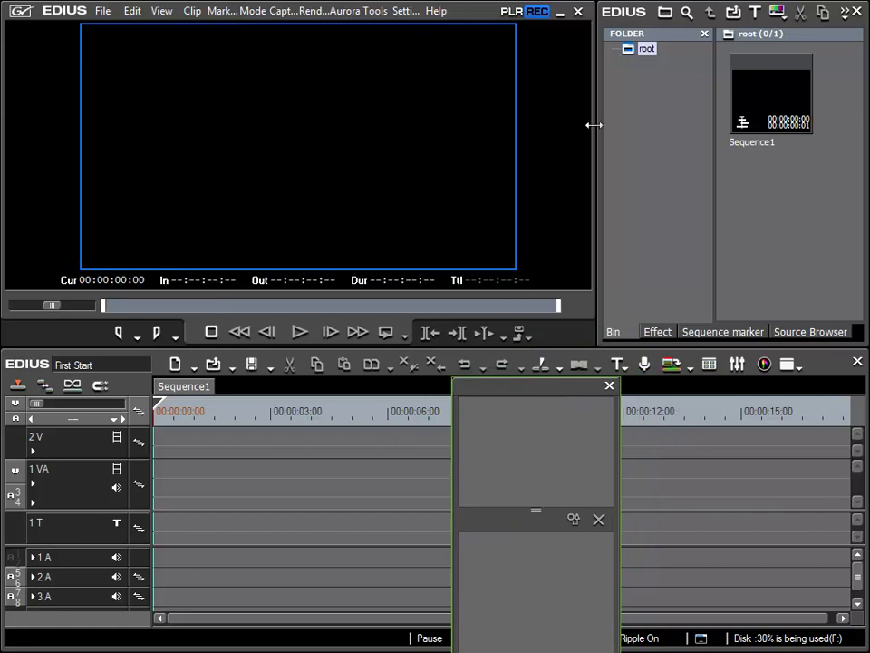
pyautogui.moveTo(593, 125); pyautogui.dragTo(510, 136)
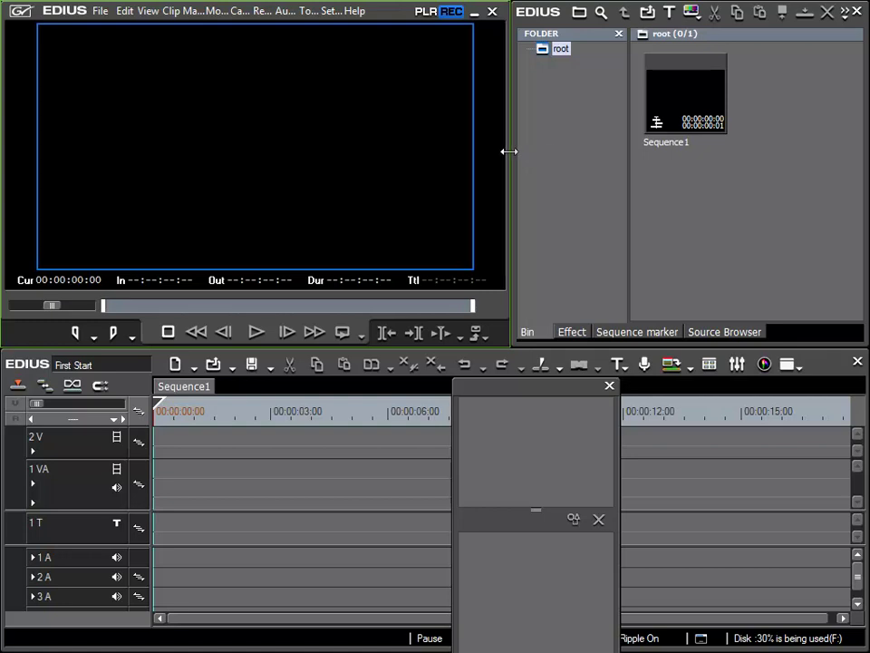
pyautogui.moveTo(510, 153); pyautogui.dragTo(417, 153)
pyautogui.moveTo(511, 155); pyautogui.dragTo(641, 158)
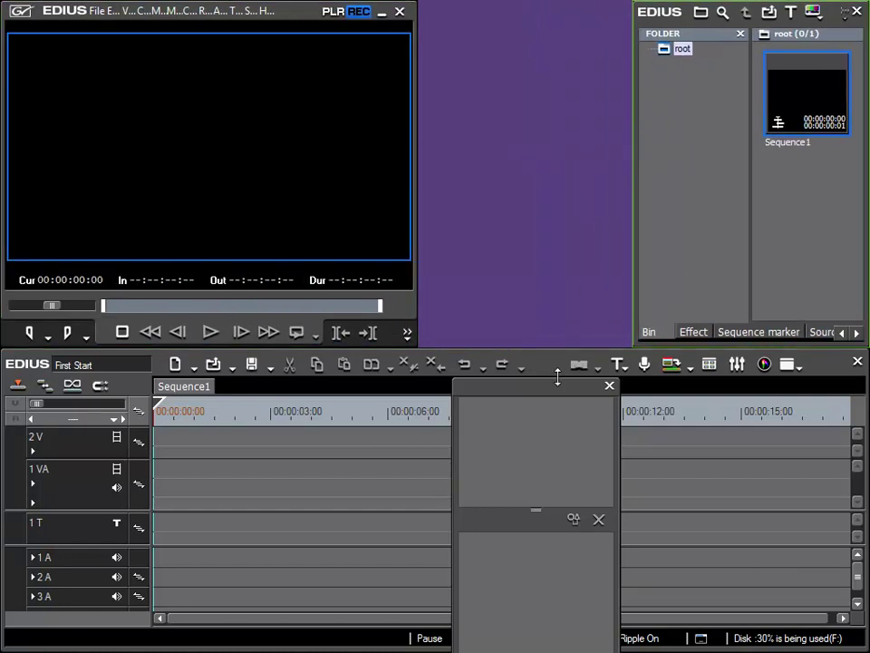
# Place the Information panel between player and bin, make it taller, and widen the player to meet it.
pyautogui.moveTo(555, 395); pyautogui.dragTo(565, 18)
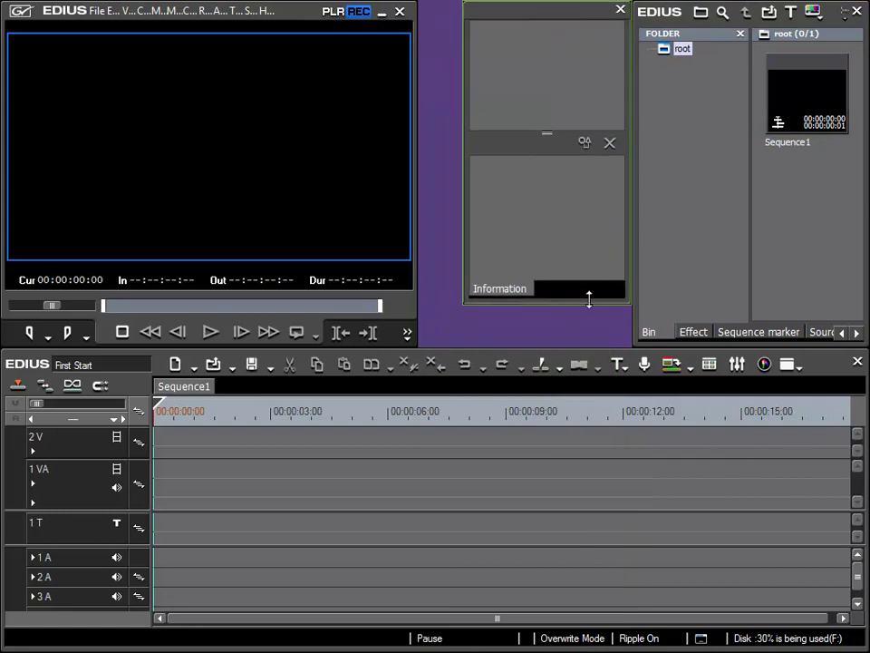
pyautogui.moveTo(579, 303); pyautogui.dragTo(582, 343)
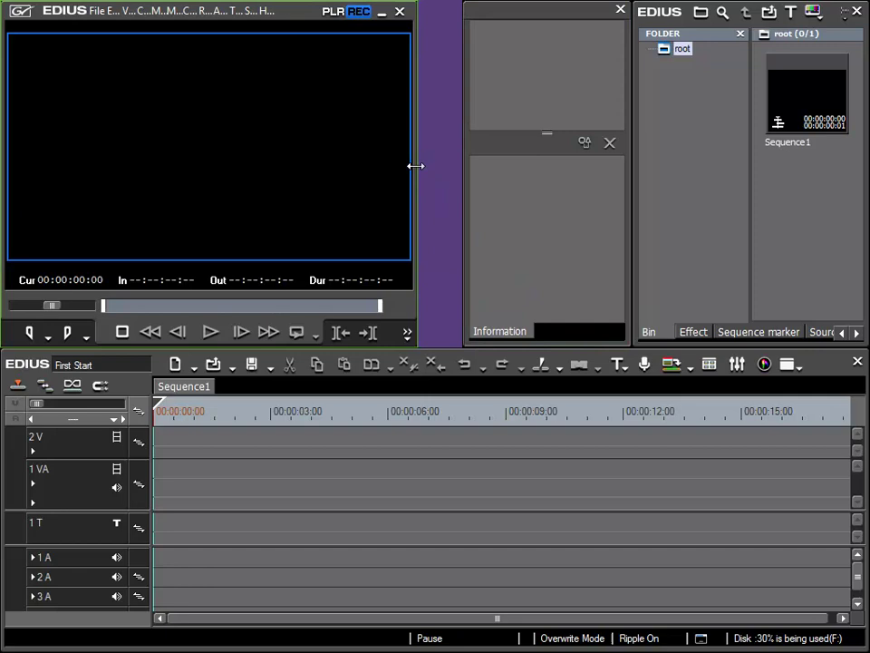
pyautogui.moveTo(415, 166); pyautogui.dragTo(462, 166)
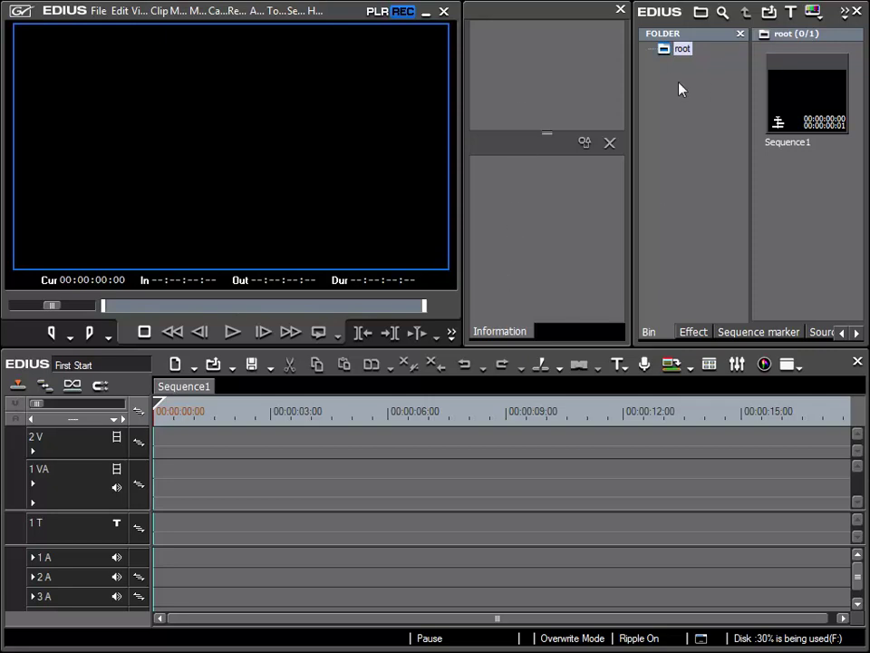
# Narrow the player, widen the bin panel, and browse its Effect, Sequence marker and Source Browser tabs.
pyautogui.moveTo(463, 94); pyautogui.dragTo(383, 94)
pyautogui.moveTo(631, 91); pyautogui.dragTo(553, 91)
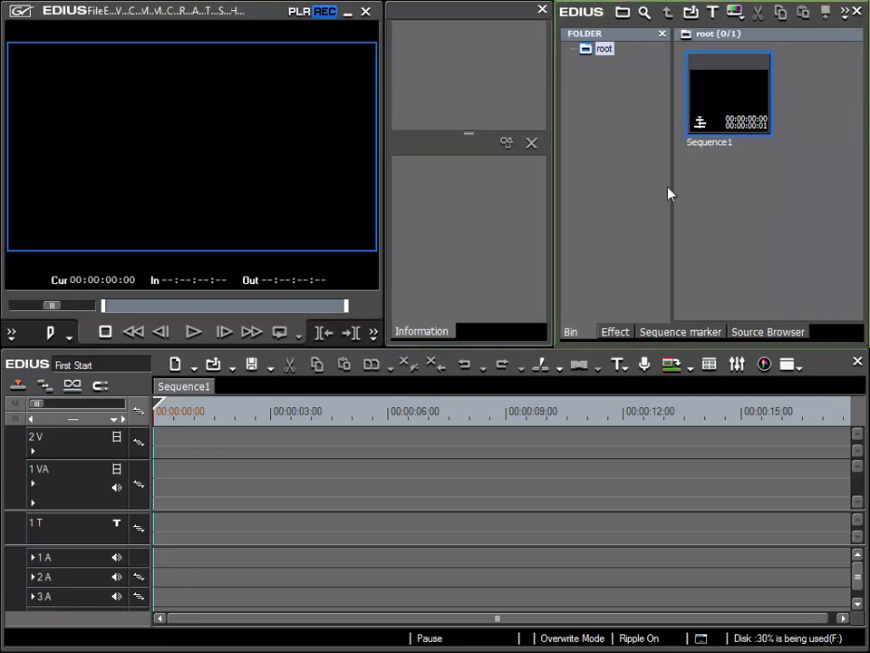
pyautogui.click(616, 332)
pyautogui.click(709, 334)
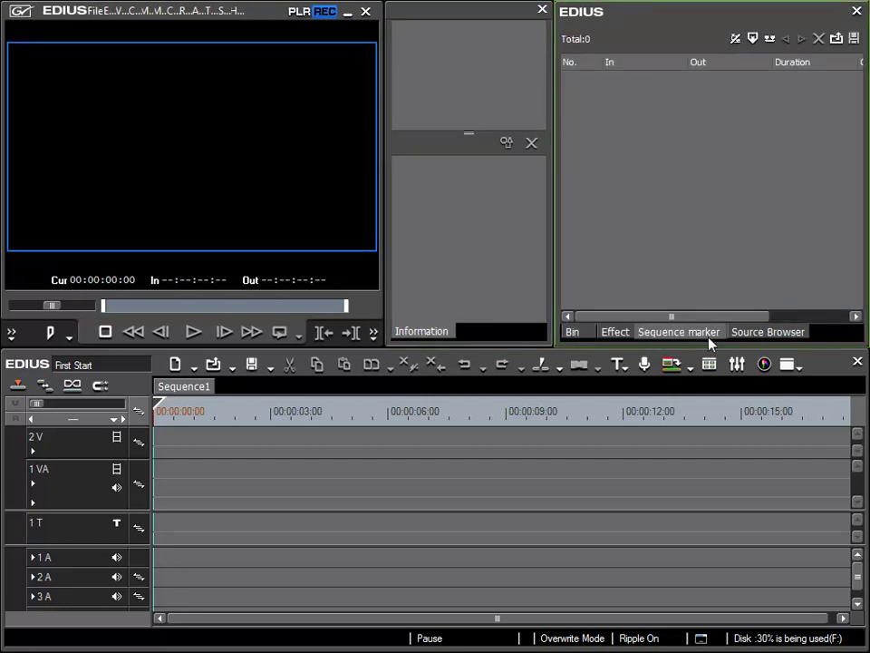
pyautogui.click(753, 336)
pyautogui.click(653, 335)
# Return the bin to its Sequence1 contents and dock Information as a tab beside the bin tabs.
pyautogui.click(626, 335)
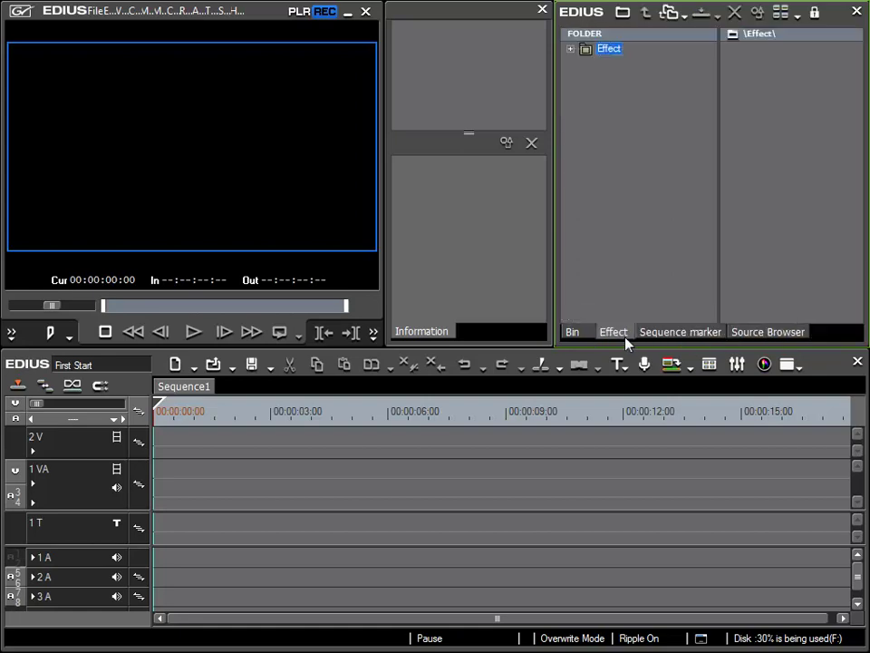
pyautogui.click(580, 334)
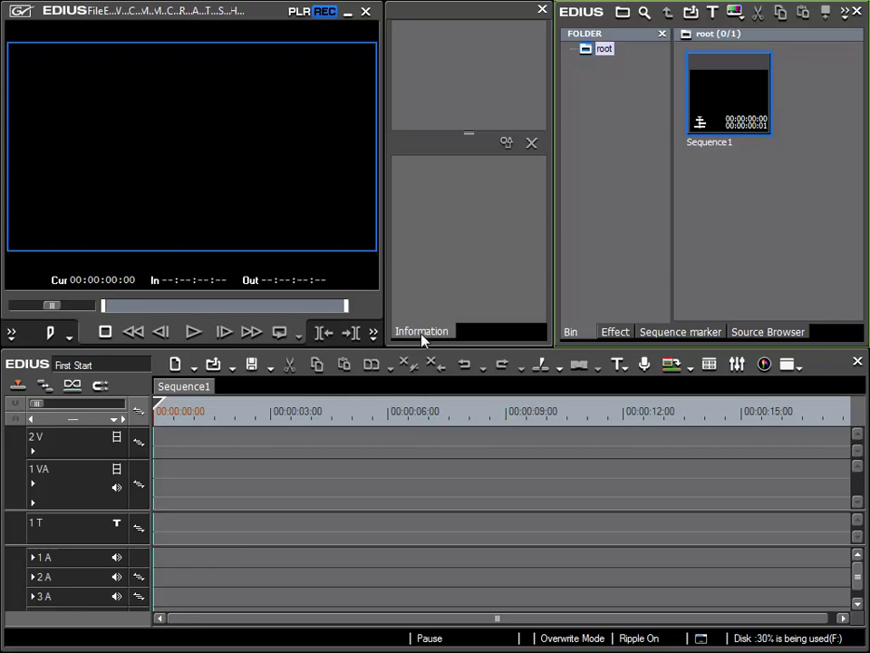
pyautogui.moveTo(423, 337)
pyautogui.mouseDown()
pyautogui.moveTo(460, 345)
pyautogui.moveTo(769, 332)
pyautogui.moveTo(632, 289)
pyautogui.mouseUp()
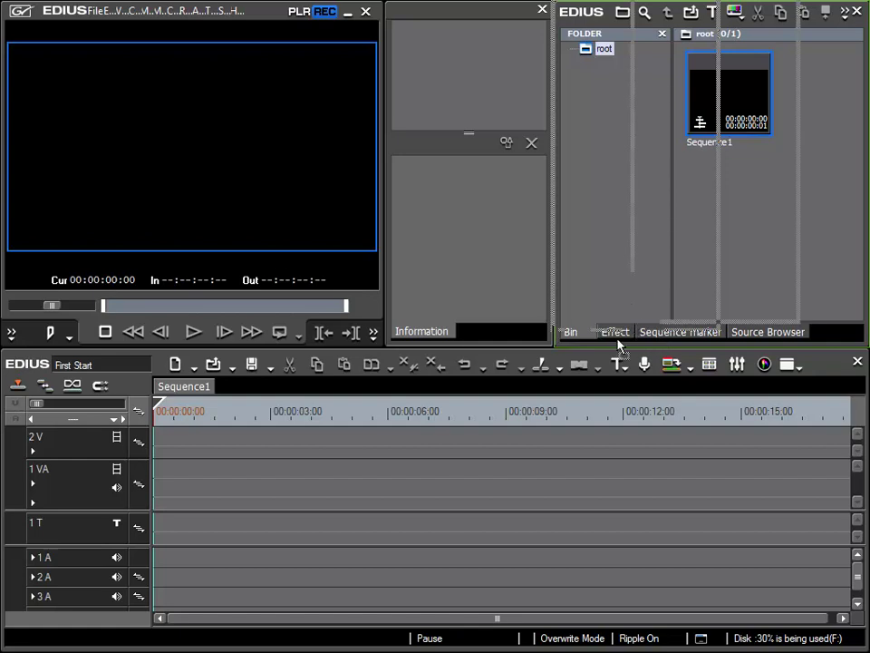
pyautogui.moveTo(619, 343); pyautogui.dragTo(620, 342)
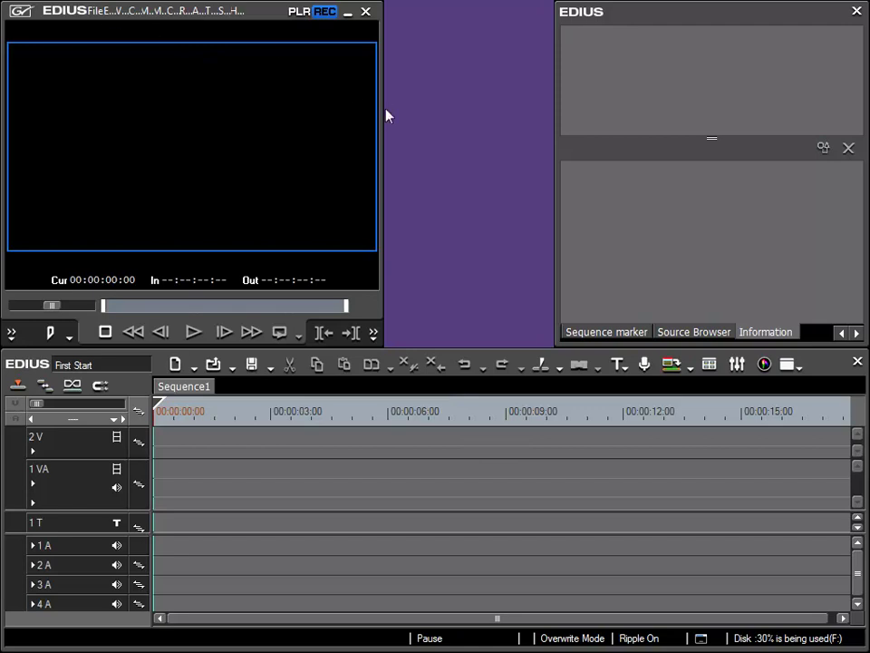
# Stretch the player's right edge across the empty gap until it meets the tabbed bin window.
pyautogui.moveTo(381, 107); pyautogui.dragTo(469, 111)
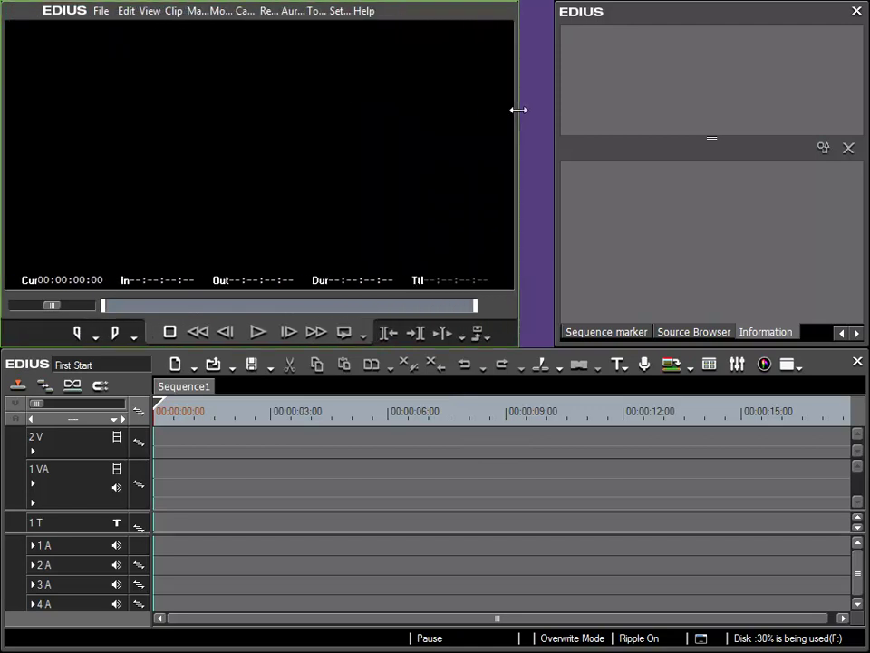
pyautogui.moveTo(518, 110); pyautogui.dragTo(599, 166)
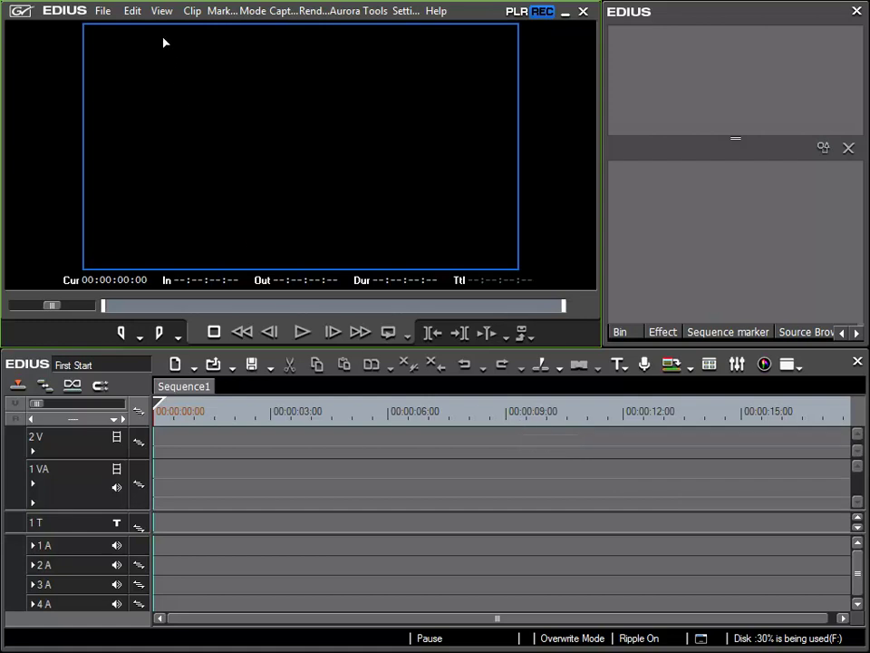
# Through View > Window Layout > Save Current Layout > New, store the arrangement as 'Timeline (big)'.
pyautogui.click(165, 10)
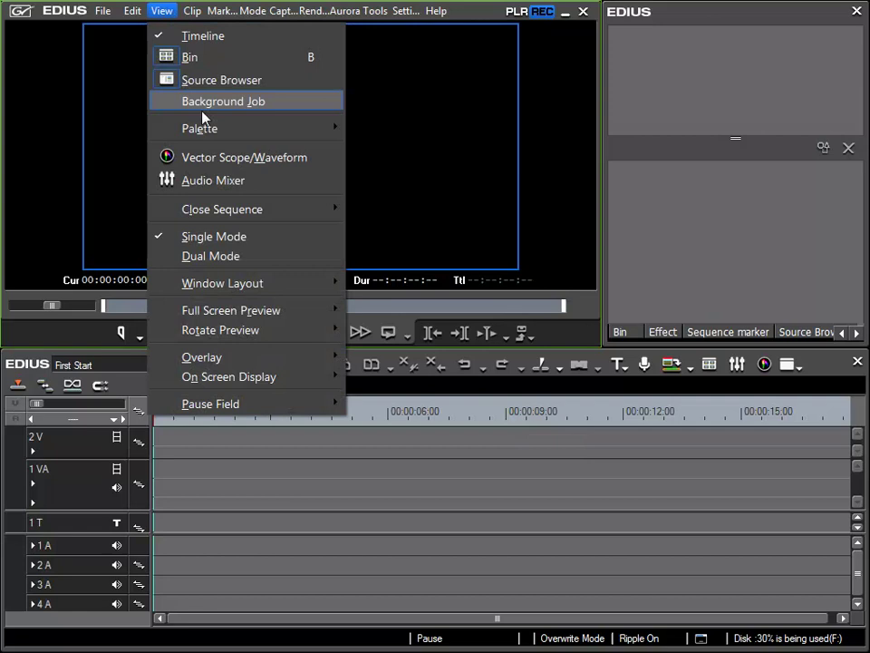
pyautogui.moveTo(210, 286)
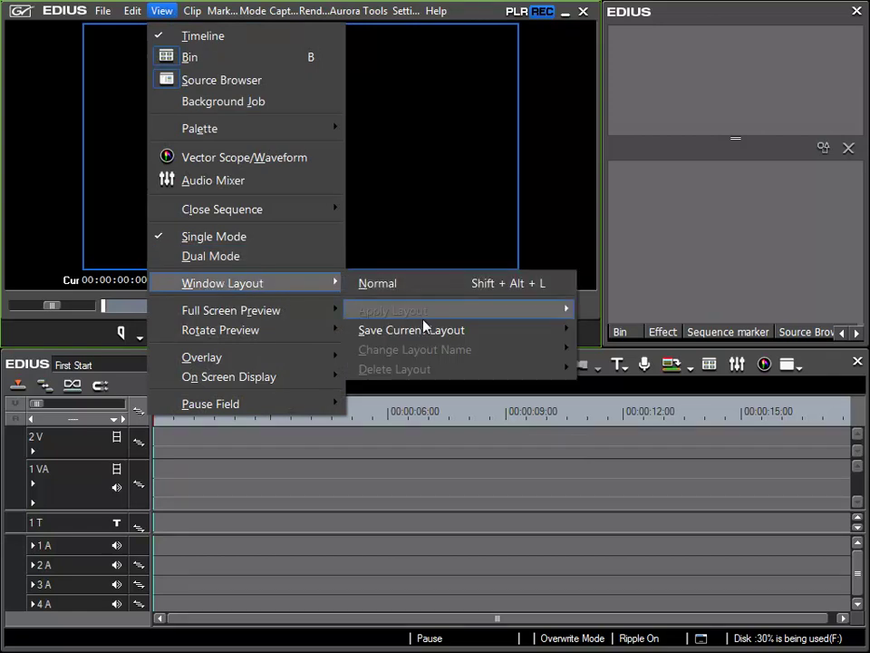
pyautogui.moveTo(385, 338)
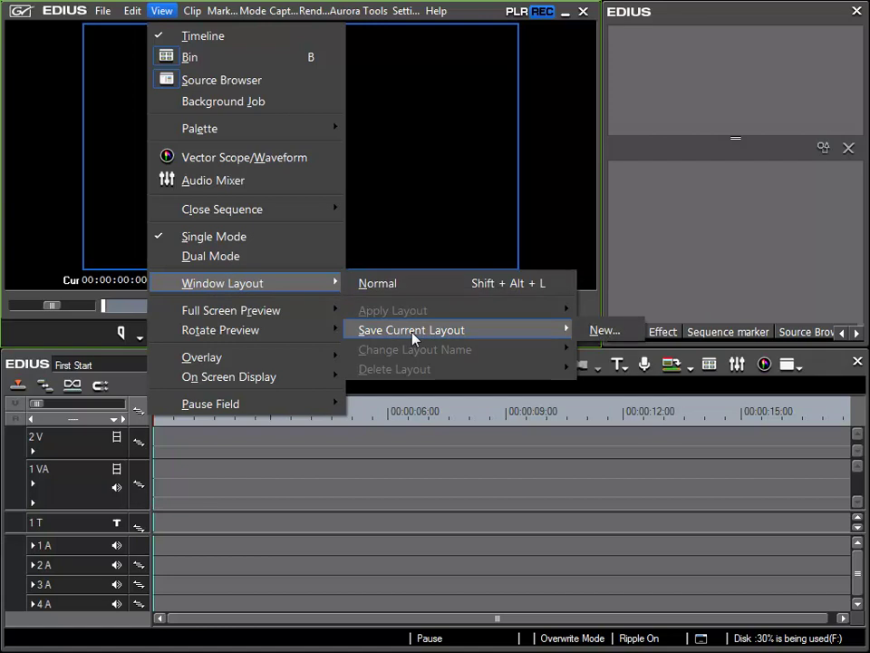
pyautogui.click(603, 331)
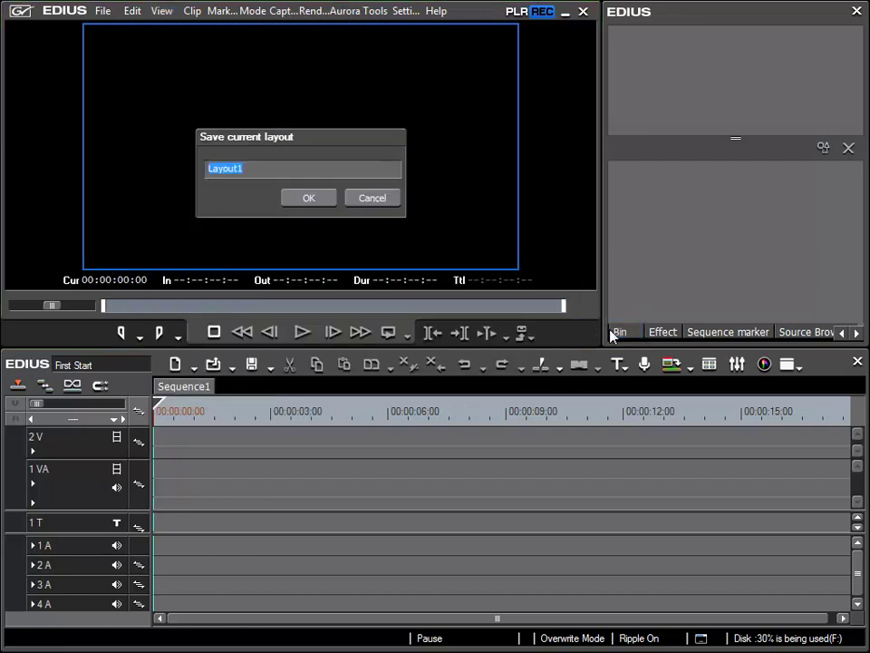
pyautogui.write('Timeline')
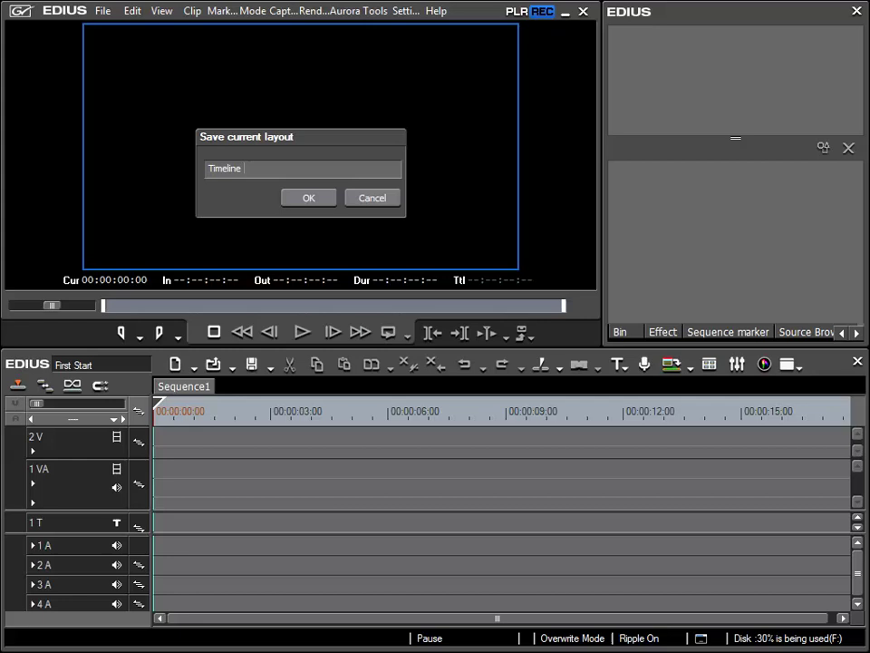
pyautogui.write(' (big)')
pyautogui.click(309, 200)
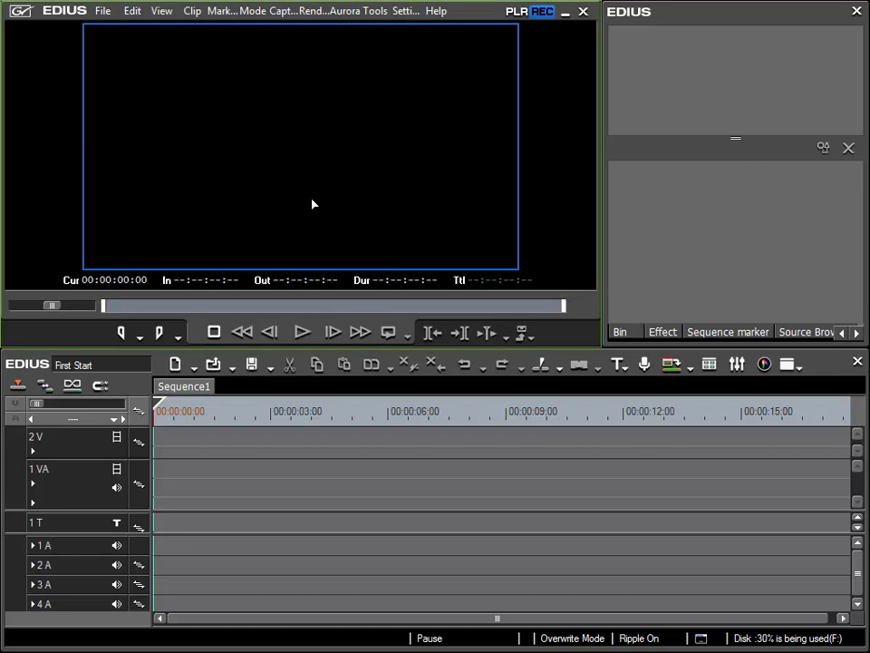
pyautogui.click(162, 14)
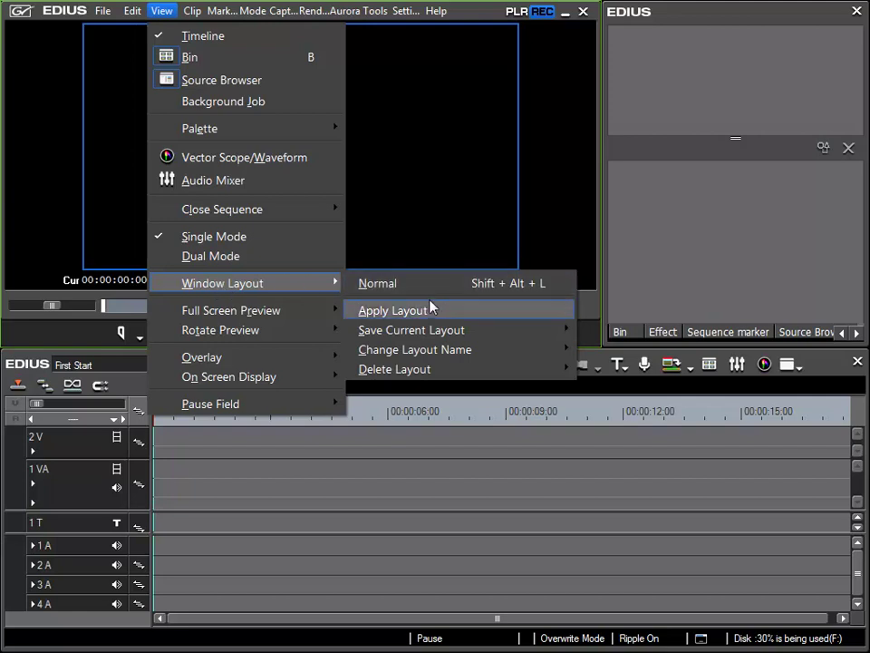
pyautogui.moveTo(434, 315)
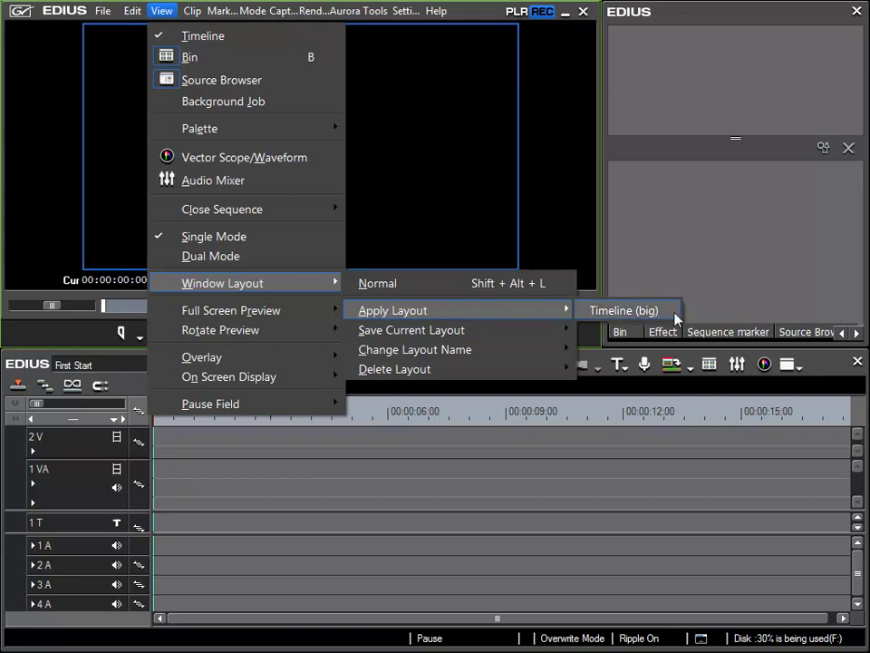
pyautogui.click(642, 470)
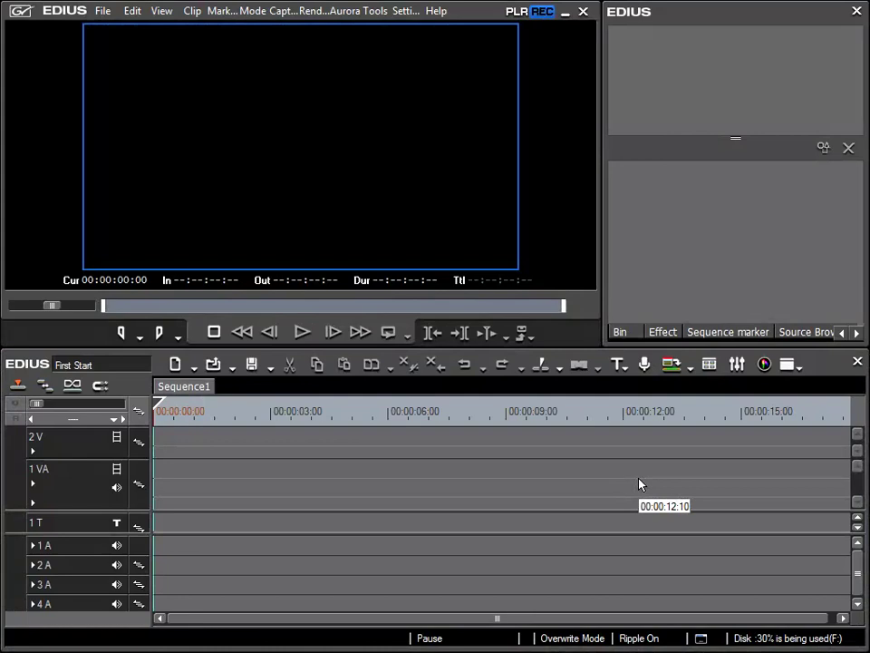
# Scroll to the Information tab, drag it out of the bin as a floating window, and reposition it.
pyautogui.click(856, 333)
pyautogui.click(857, 332)
pyautogui.click(856, 332)
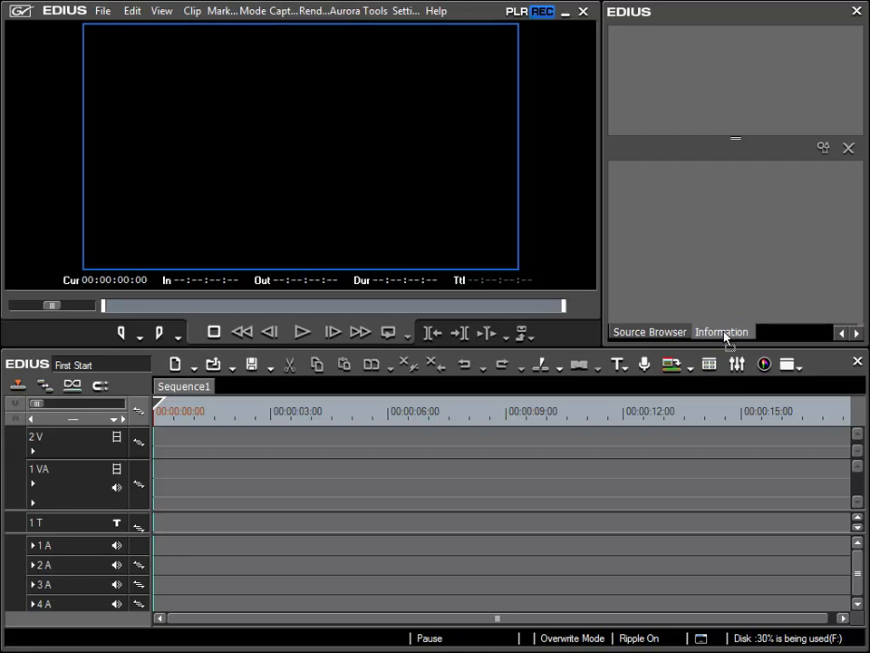
pyautogui.moveTo(725, 333); pyautogui.dragTo(515, 476)
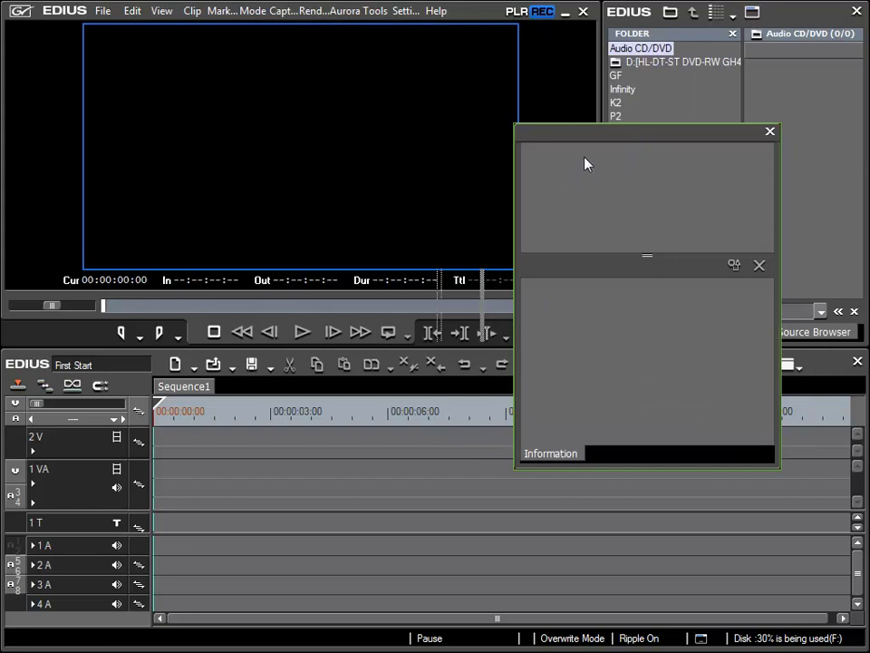
pyautogui.moveTo(590, 138); pyautogui.dragTo(328, 279)
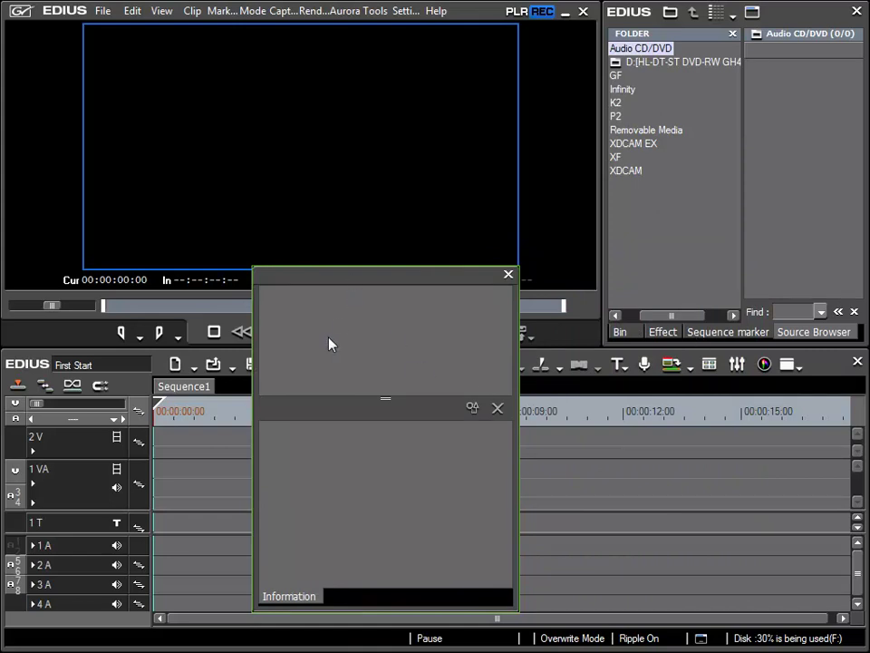
pyautogui.moveTo(345, 281); pyautogui.dragTo(803, 61)
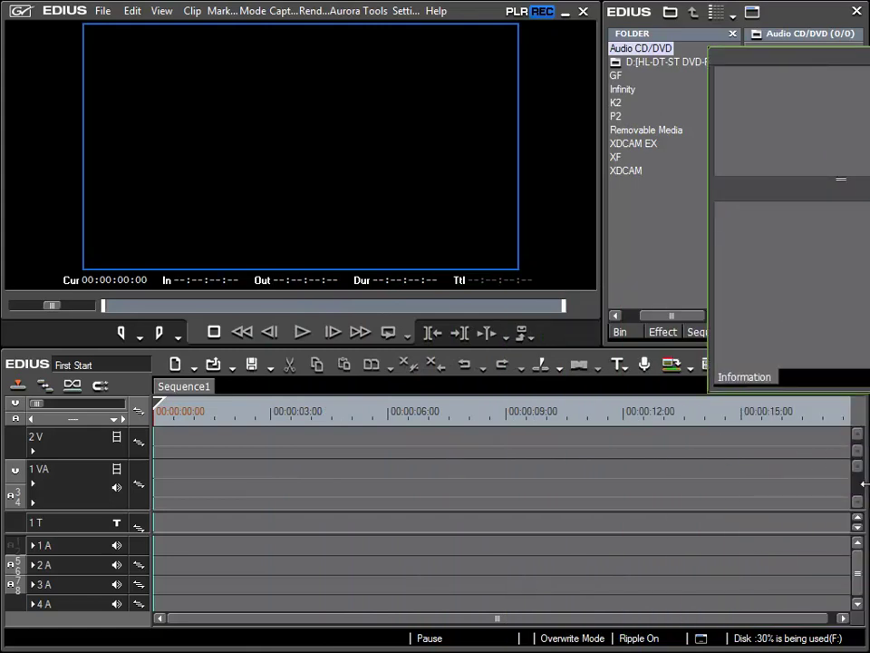
# Narrow the timeline, park the Information window at the lower right, and widen the timeline against it.
pyautogui.moveTo(865, 483); pyautogui.dragTo(578, 485)
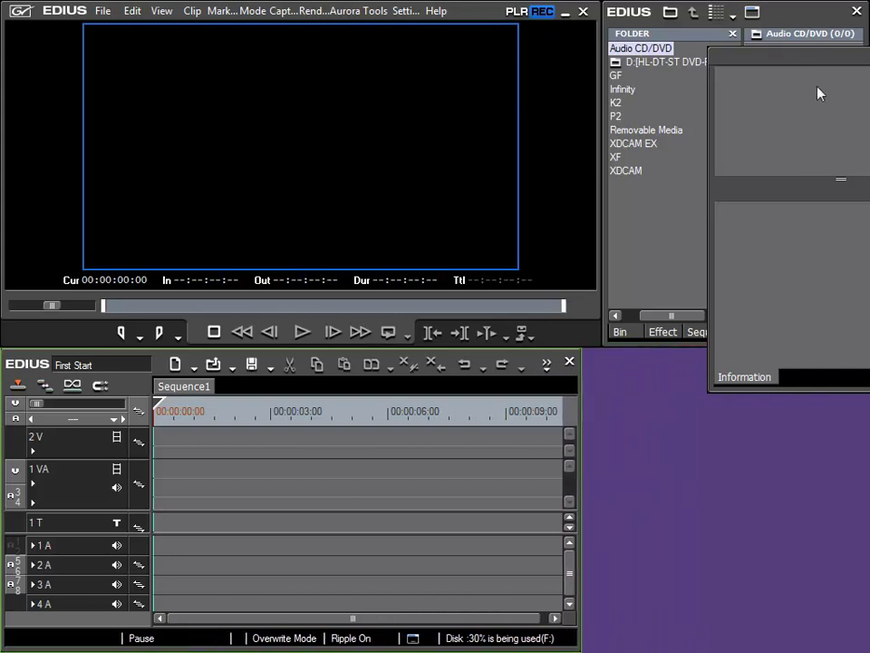
pyautogui.moveTo(839, 58); pyautogui.dragTo(706, 350)
pyautogui.moveTo(845, 398); pyautogui.dragTo(868, 398)
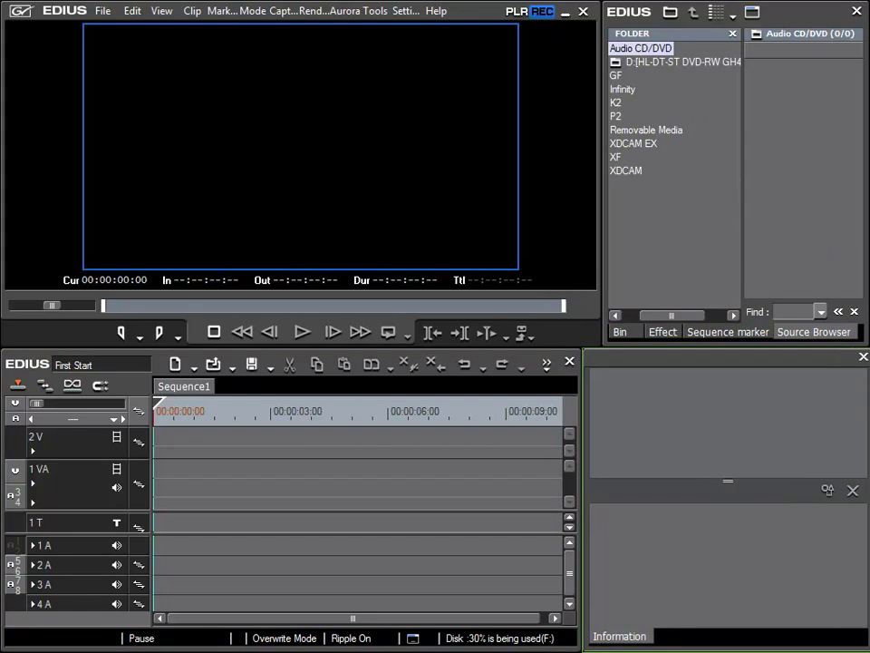
pyautogui.moveTo(579, 410); pyautogui.dragTo(686, 408)
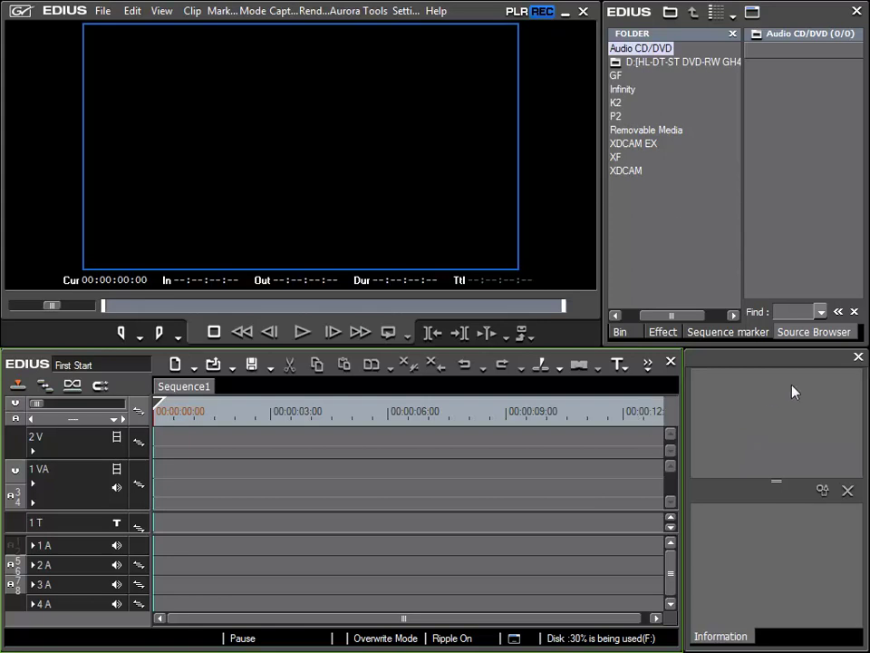
# Close the Information palette, switch the panel to the project bin, and close the bin window.
pyautogui.click(859, 358)
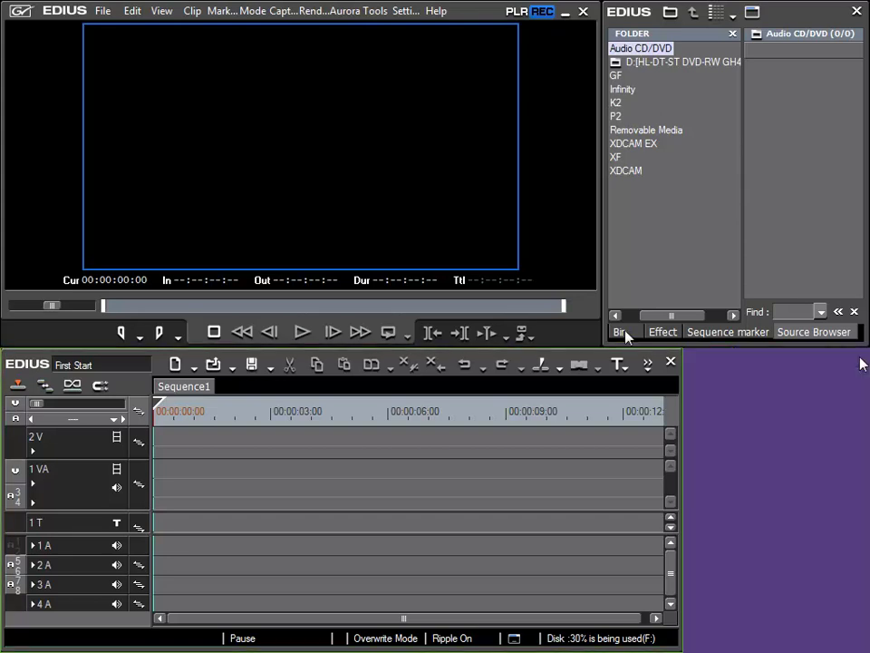
pyautogui.click(620, 332)
pyautogui.click(856, 11)
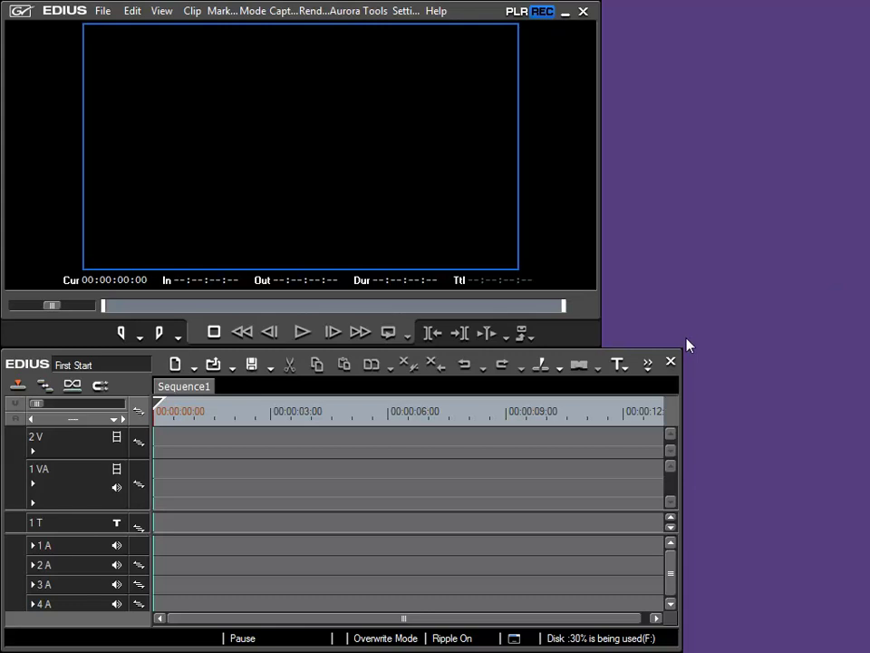
# Check the View menu without choosing anything, then refocus the Sequence1 timeline beside the restored panels.
pyautogui.click(165, 14)
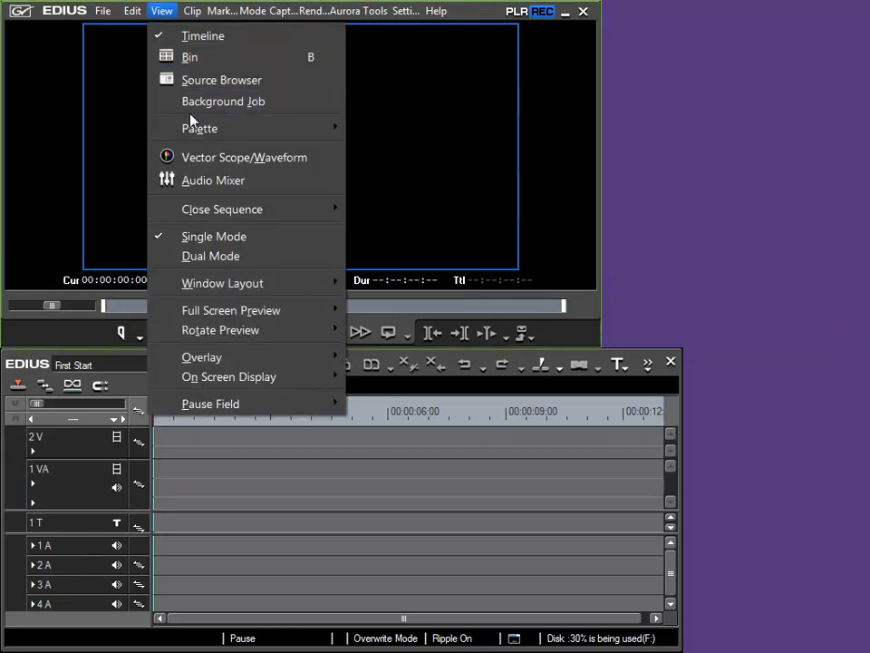
pyautogui.click(642, 240)
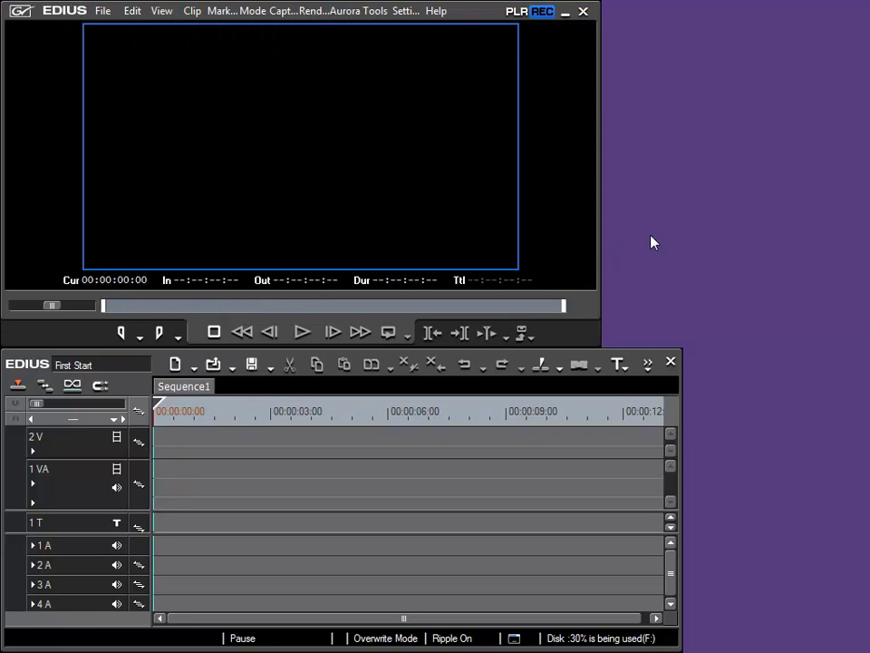
pyautogui.click(506, 442)
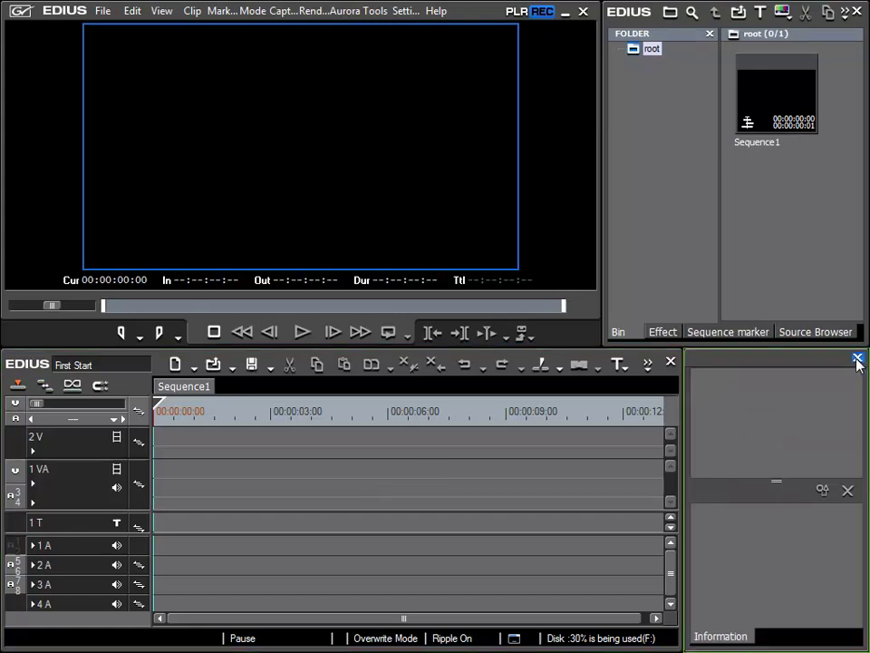
pyautogui.click(858, 358)
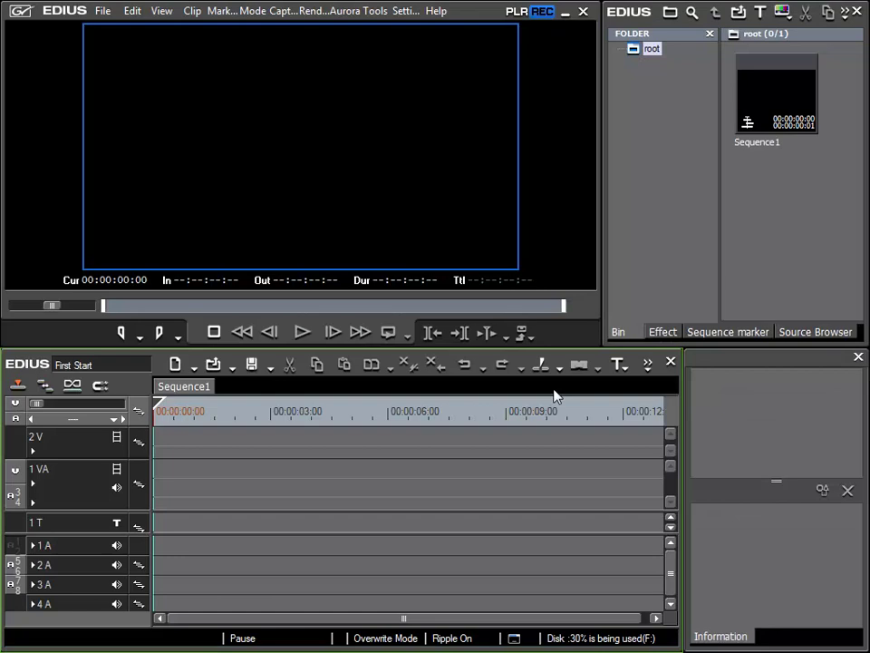